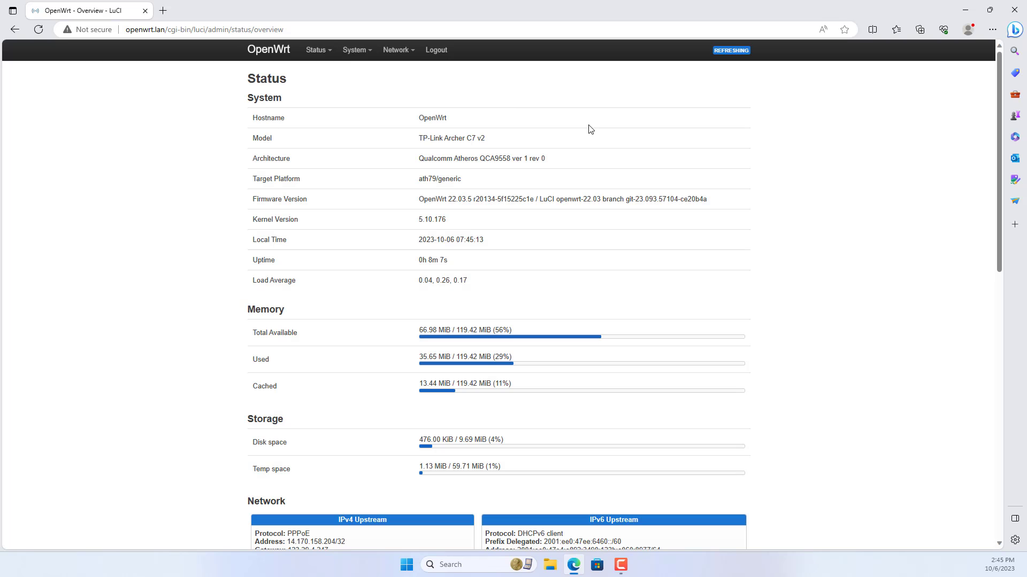
- Filter the System > Software package list for 'rndis'
mouse_move(348, 54)
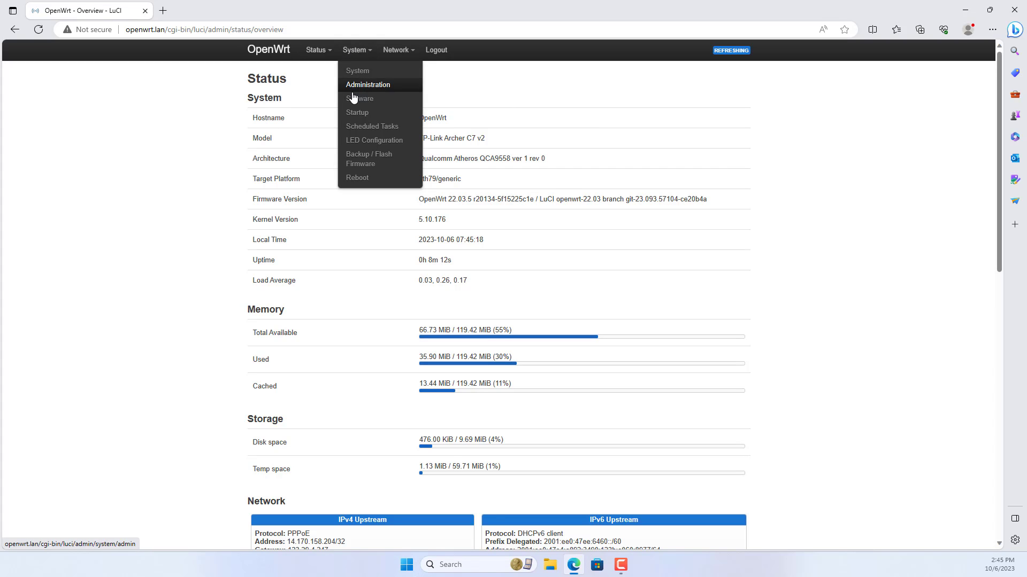
click(387, 103)
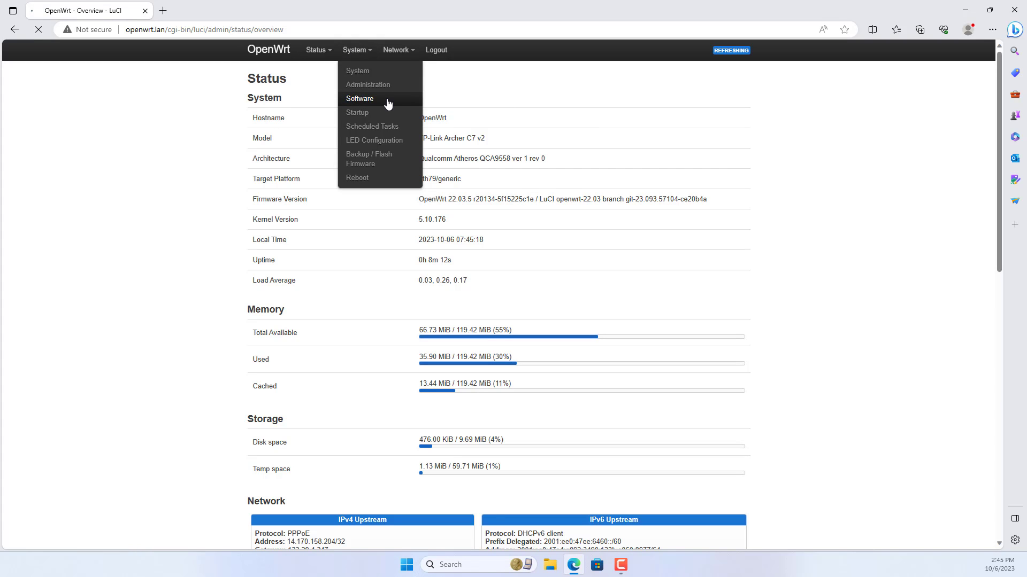
click(330, 133)
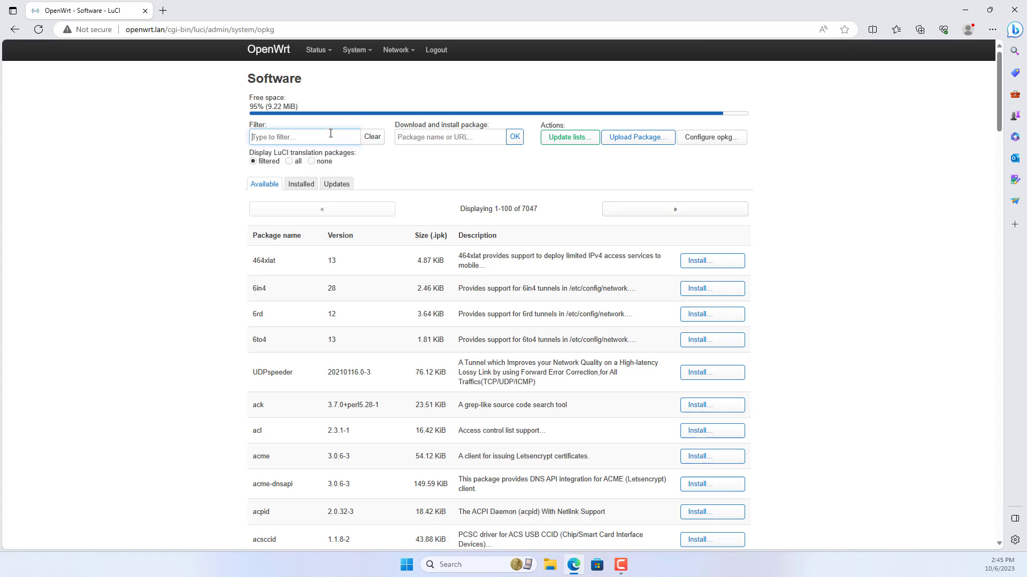
text(rndis)
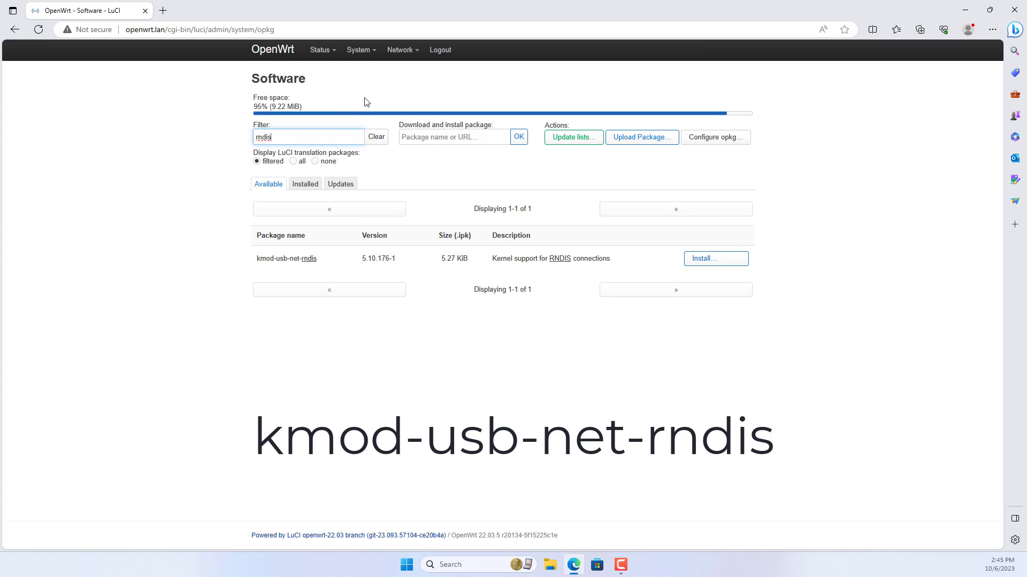
- Install kmod-usb-net-rndis with its dependencies, then filter the list for 'modesw'
drag(331, 261, 255, 267)
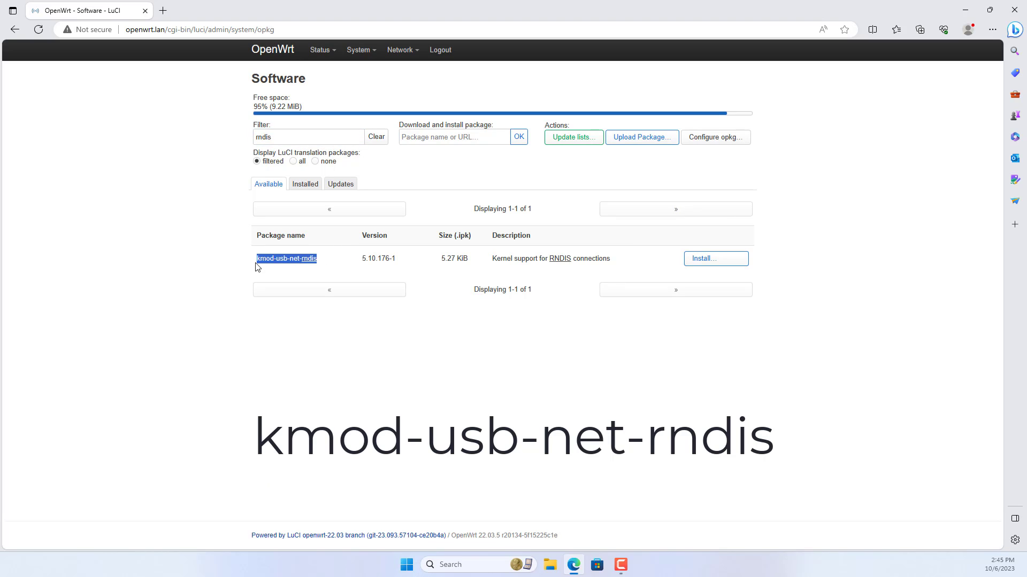
click(225, 285)
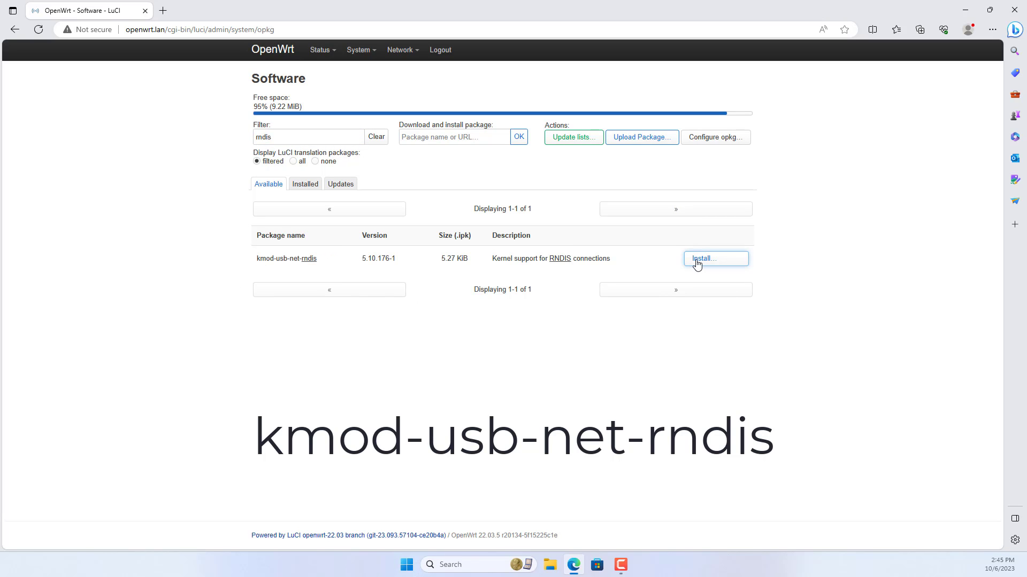
click(728, 262)
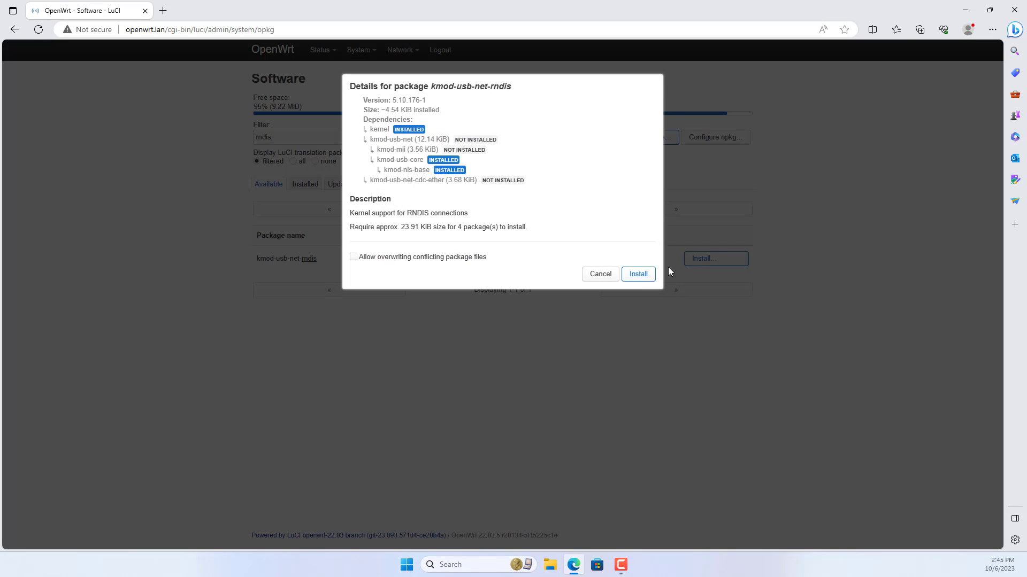
click(638, 276)
double_click(296, 140)
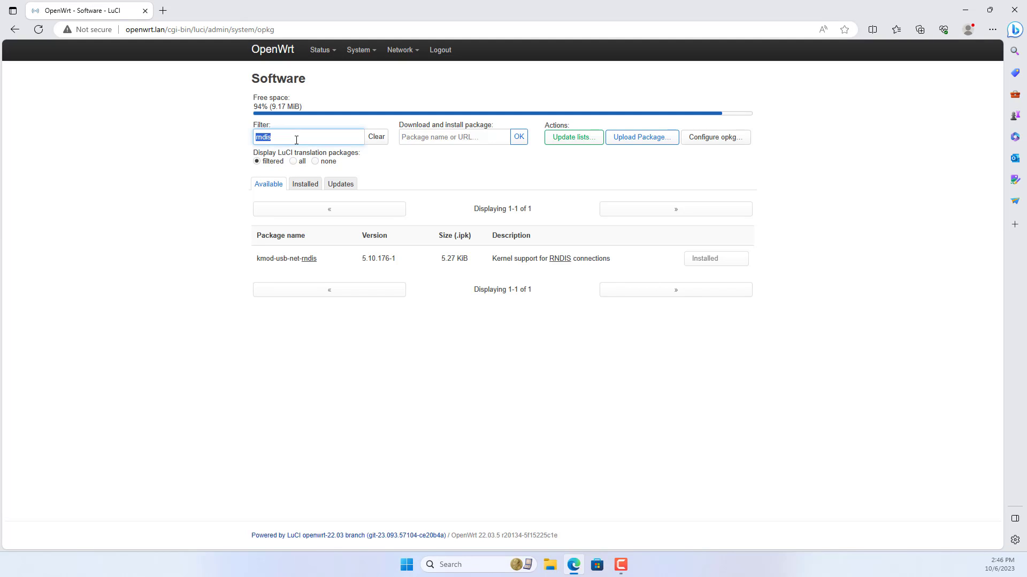
text(modesw)
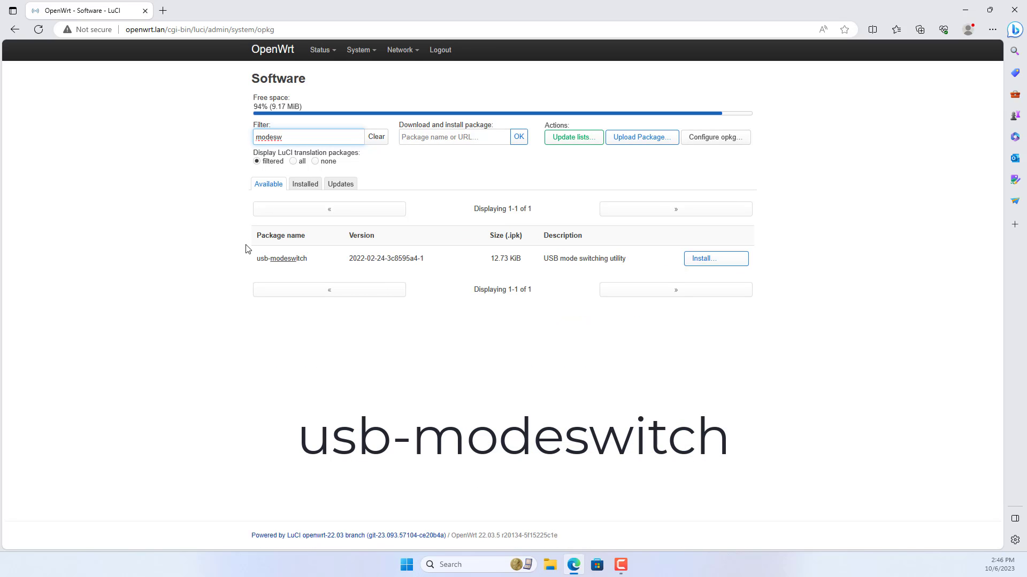
- Install usb-modeswitch from the 'modesw'-filtered package list
click(255, 265)
drag(295, 262, 309, 262)
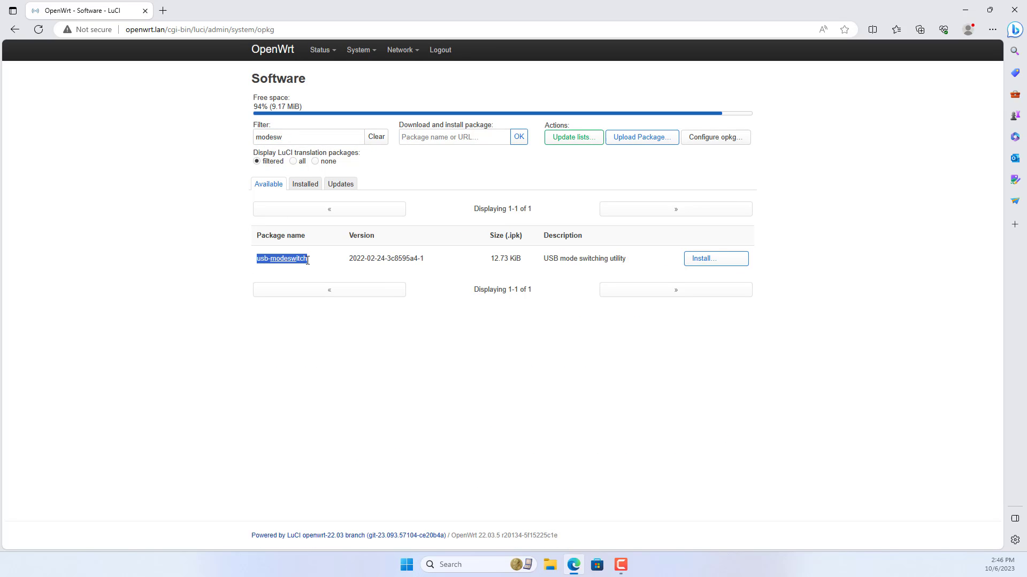
click(584, 273)
drag(544, 260, 589, 257)
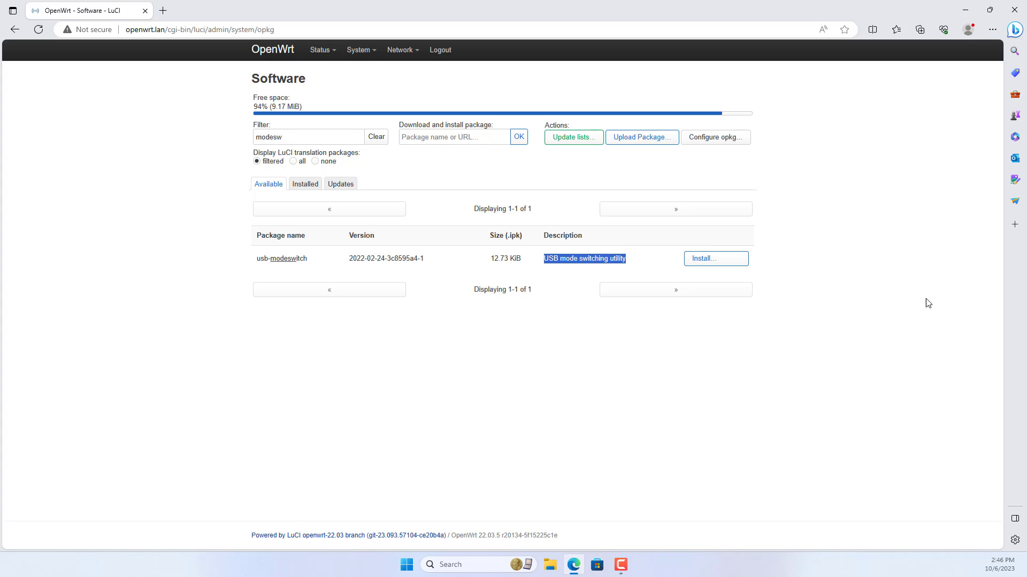
click(894, 294)
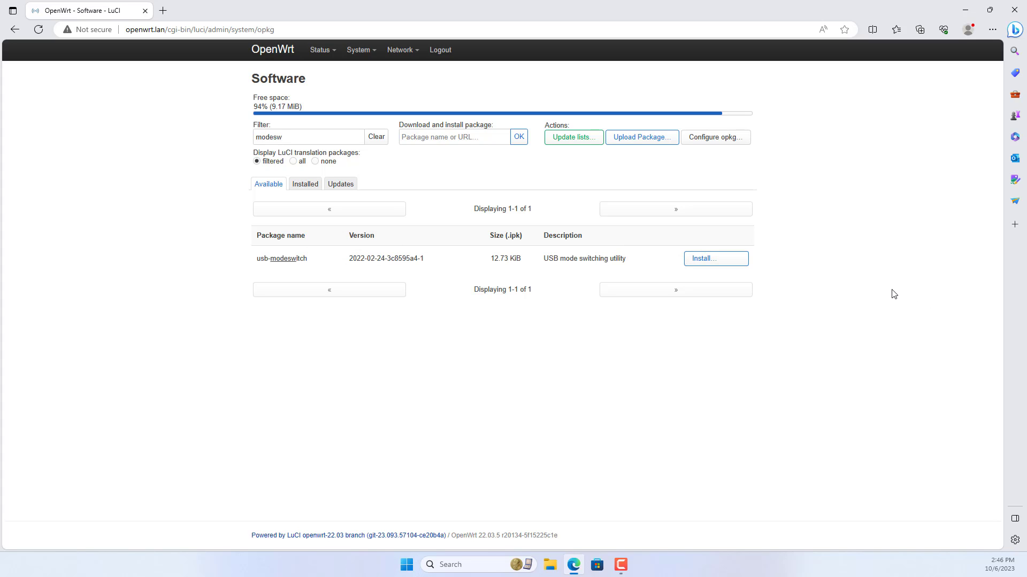
click(734, 262)
click(638, 284)
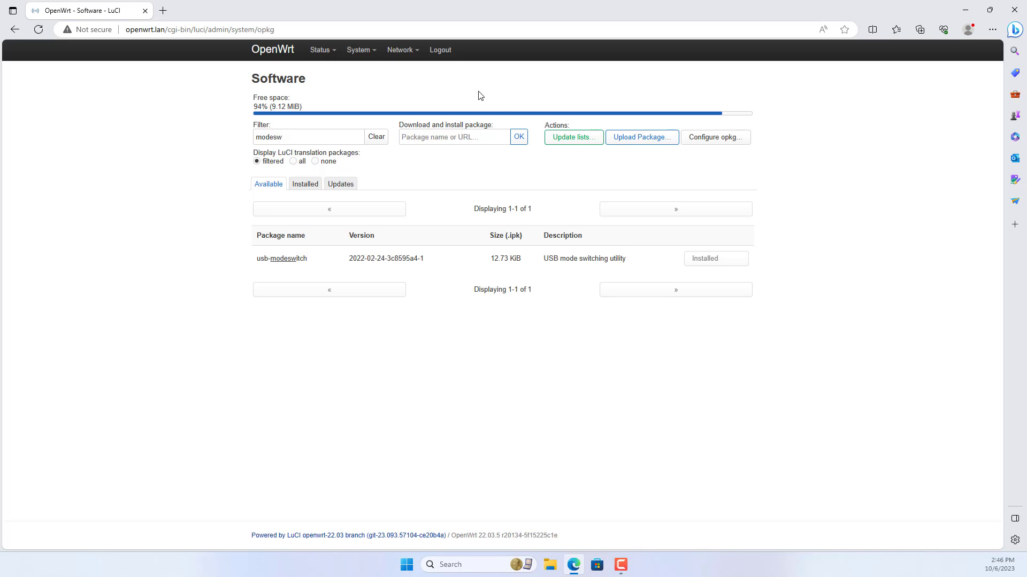
mouse_move(407, 49)
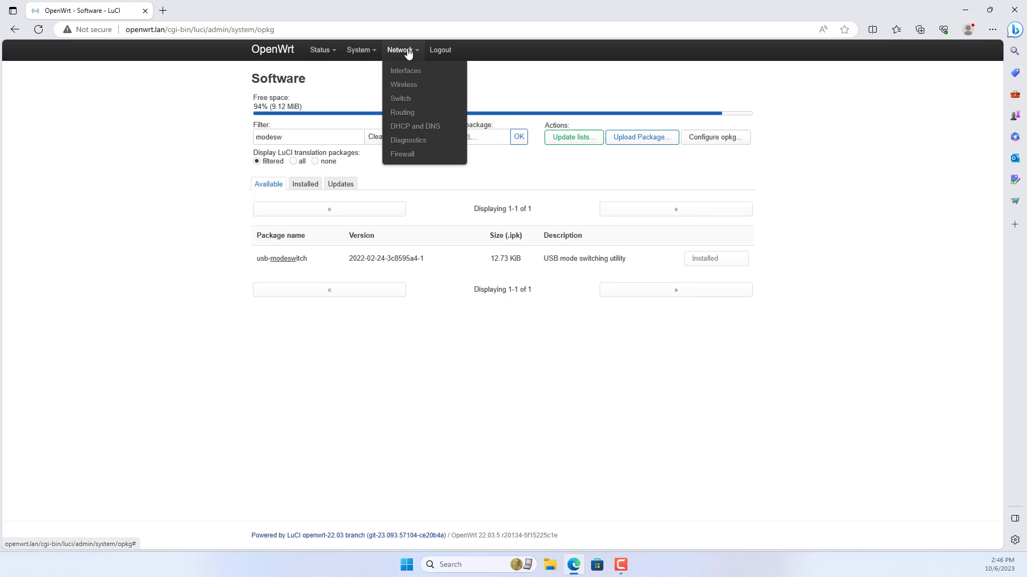
- Check the Network Devices list for the usb0 device
click(441, 79)
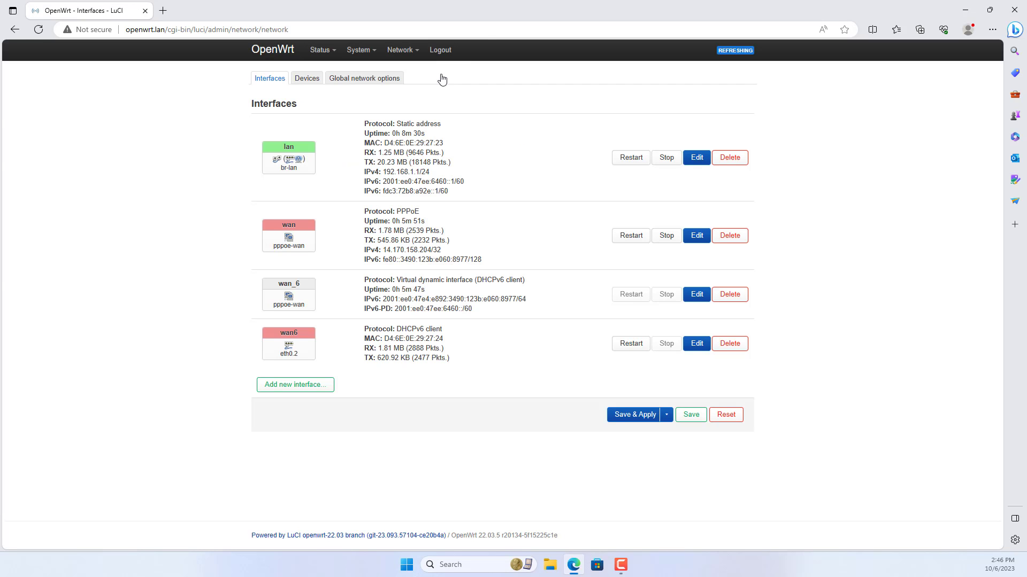
click(308, 80)
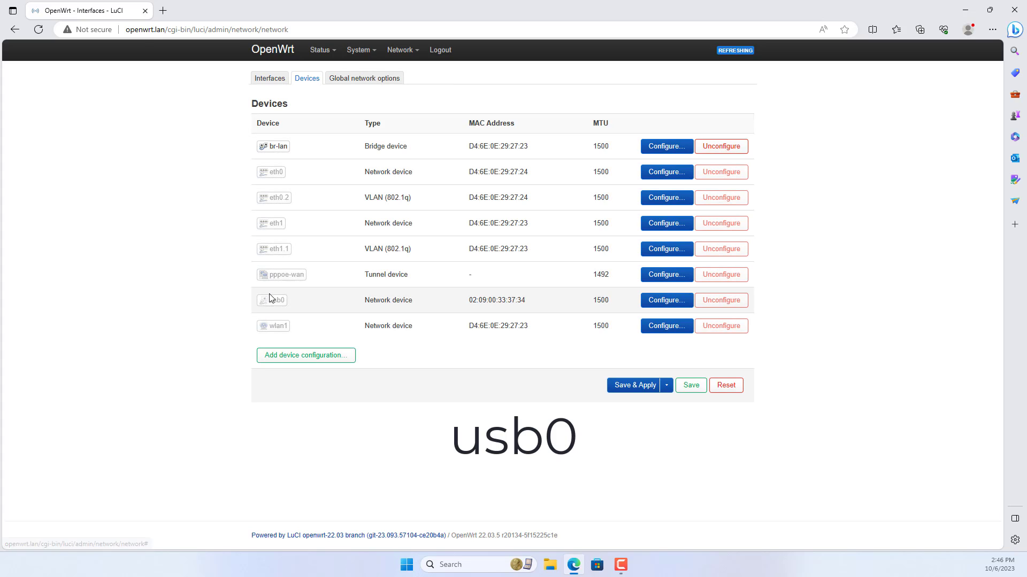
mouse_move(265, 302)
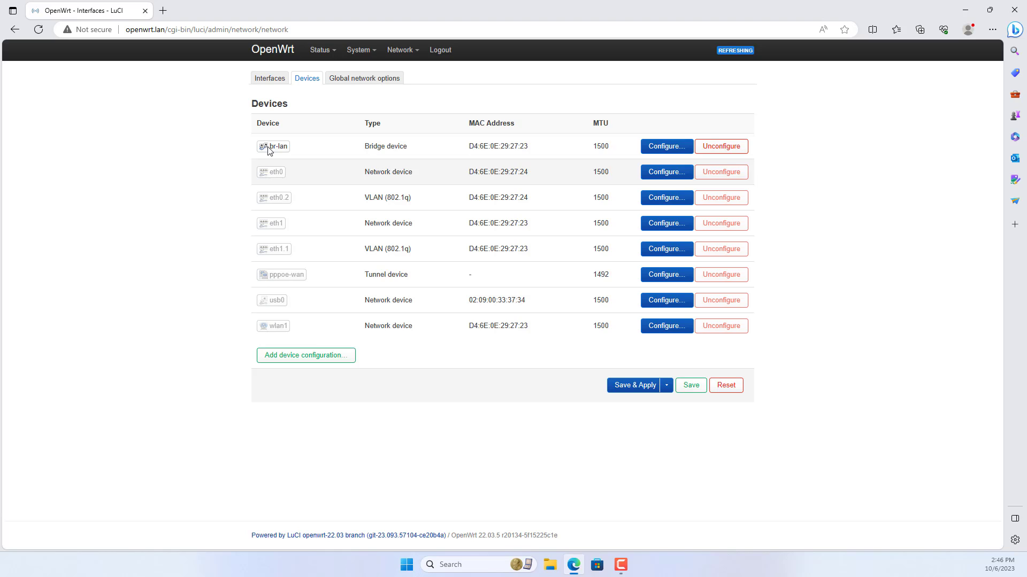
click(271, 82)
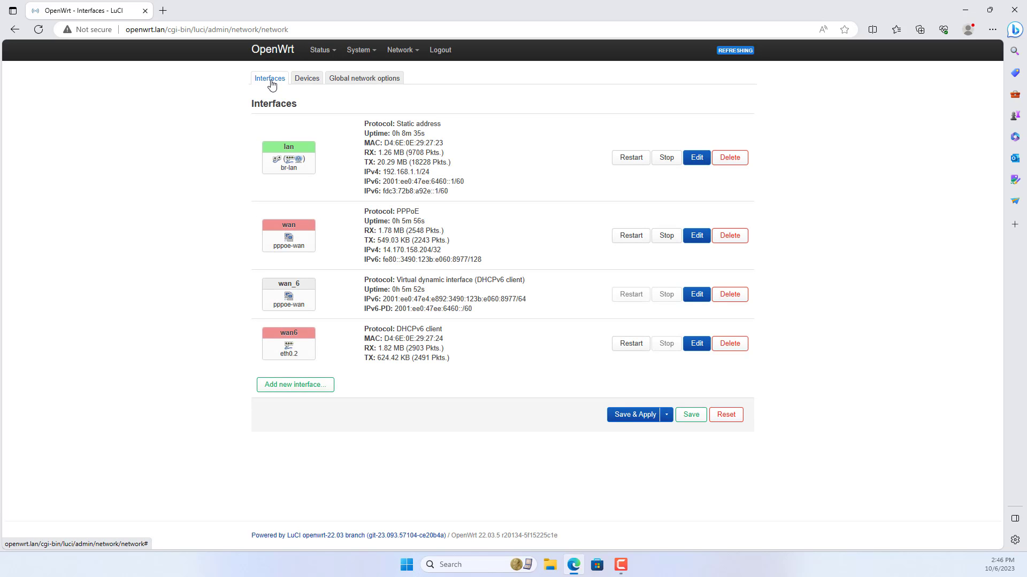
- Add a new interface 4G_WAN with protocol DHCP client on device usb0
click(313, 388)
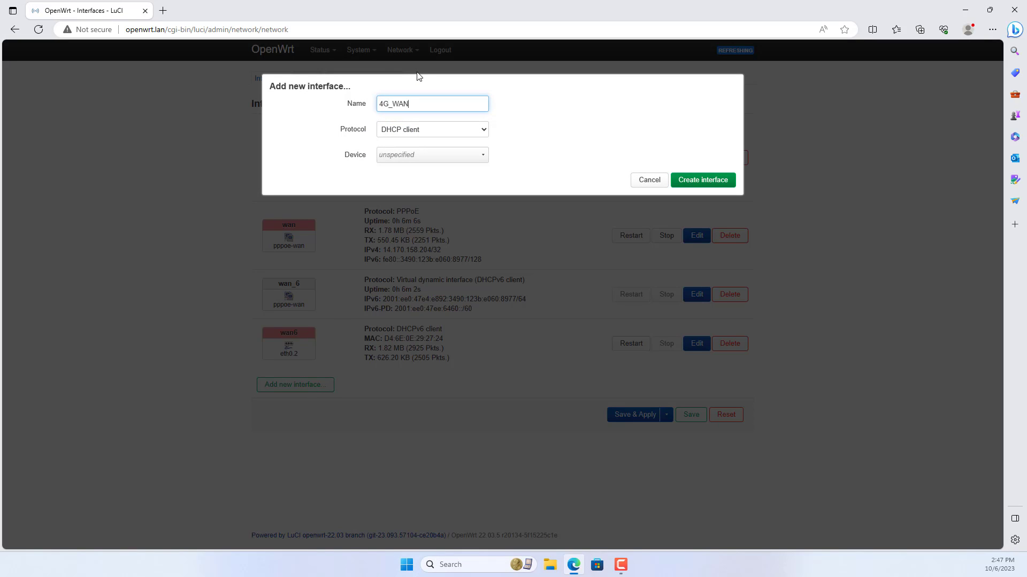
click(420, 131)
click(423, 141)
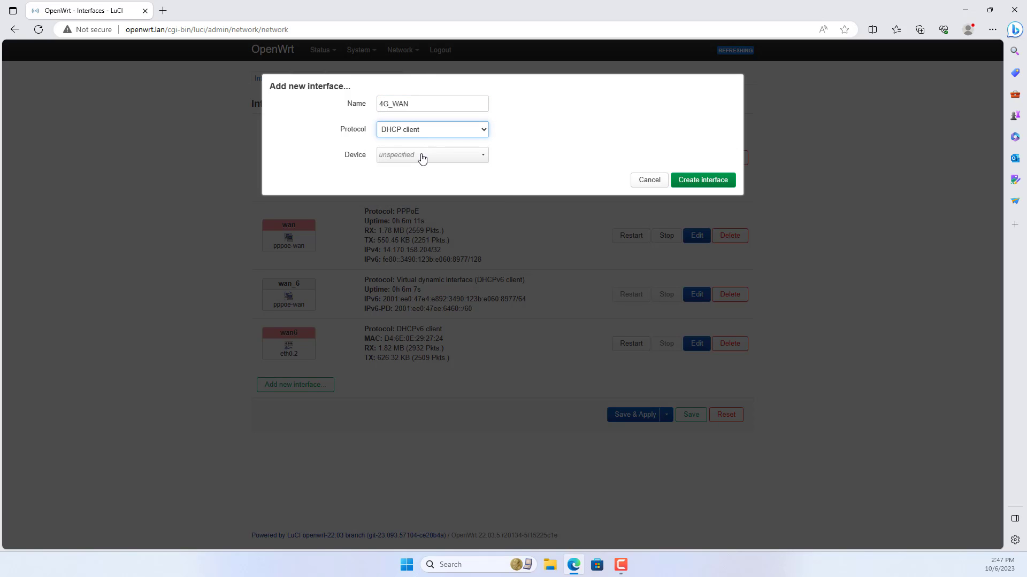
click(421, 156)
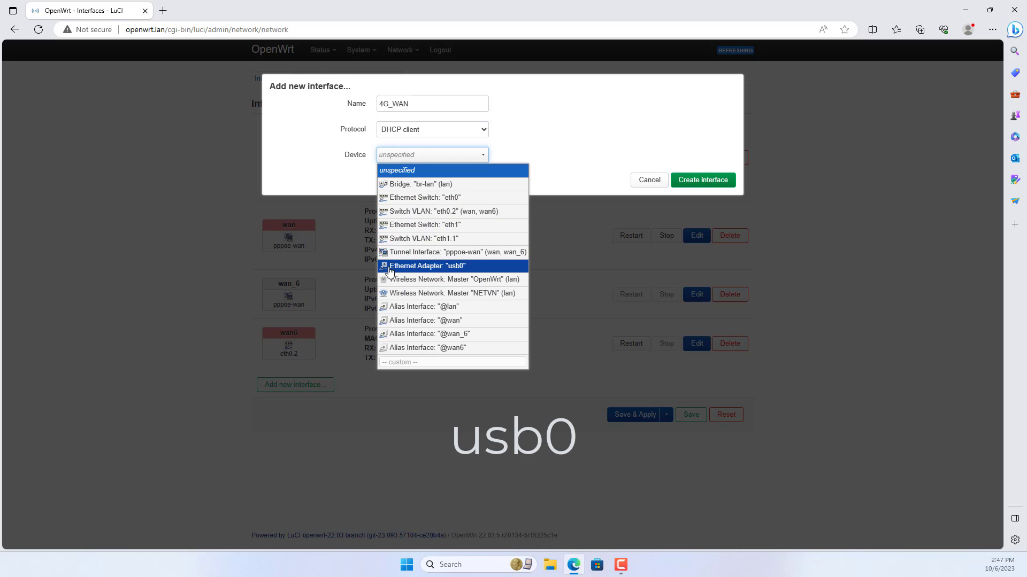
click(474, 267)
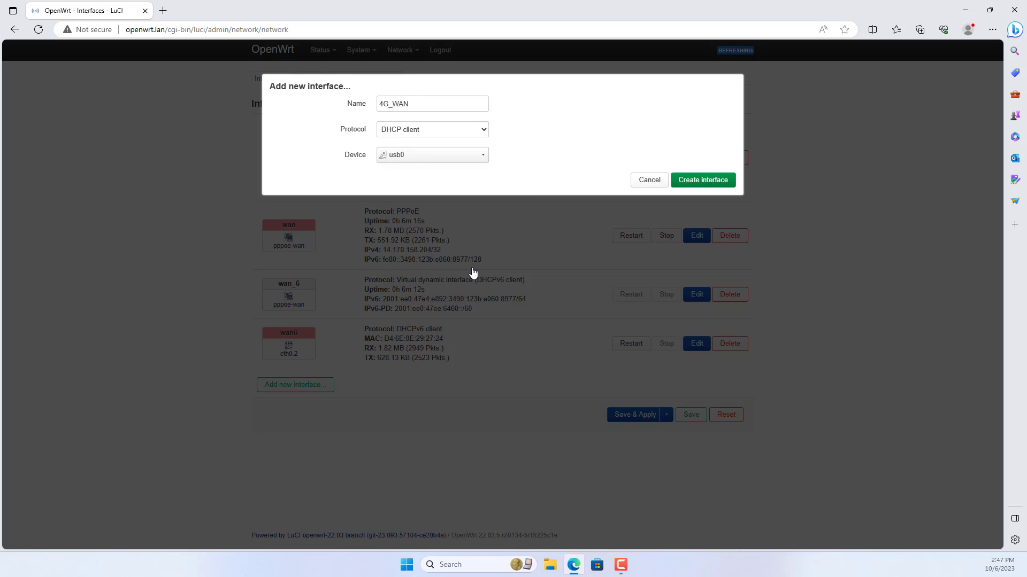
- Create 4G_WAN and save it in the wan firewall zone
click(695, 181)
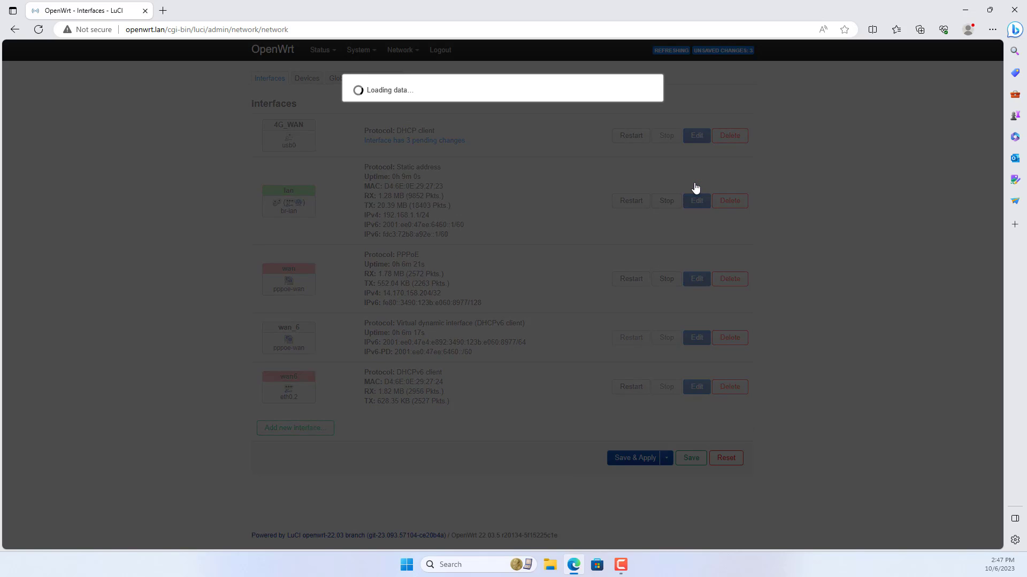
click(424, 109)
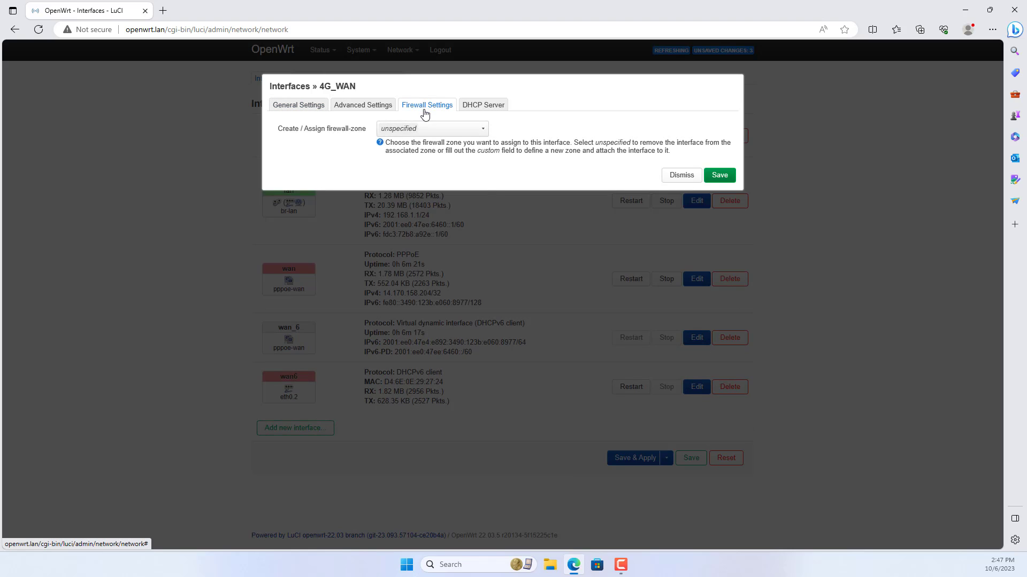
click(424, 131)
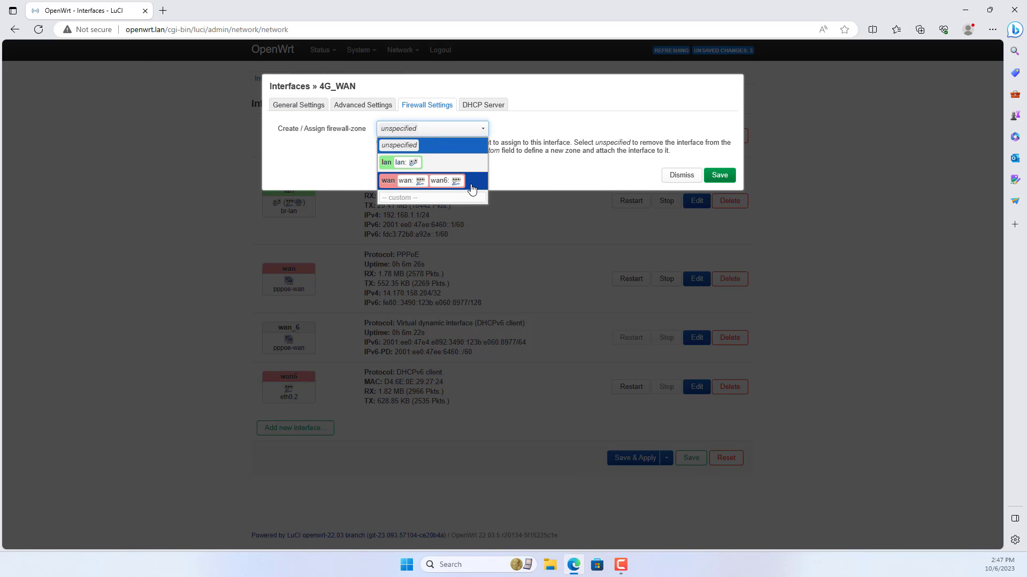
click(471, 188)
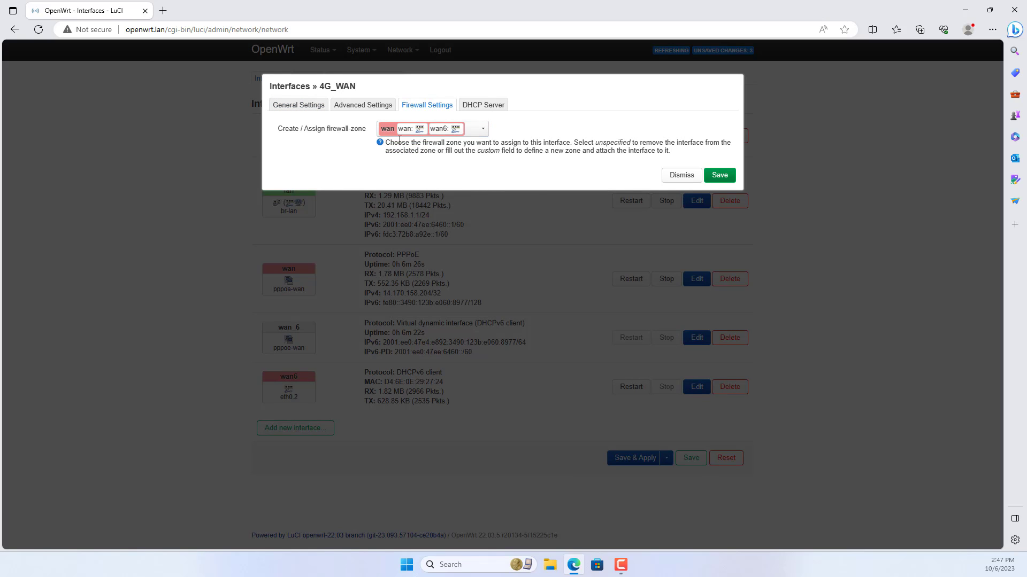
click(726, 179)
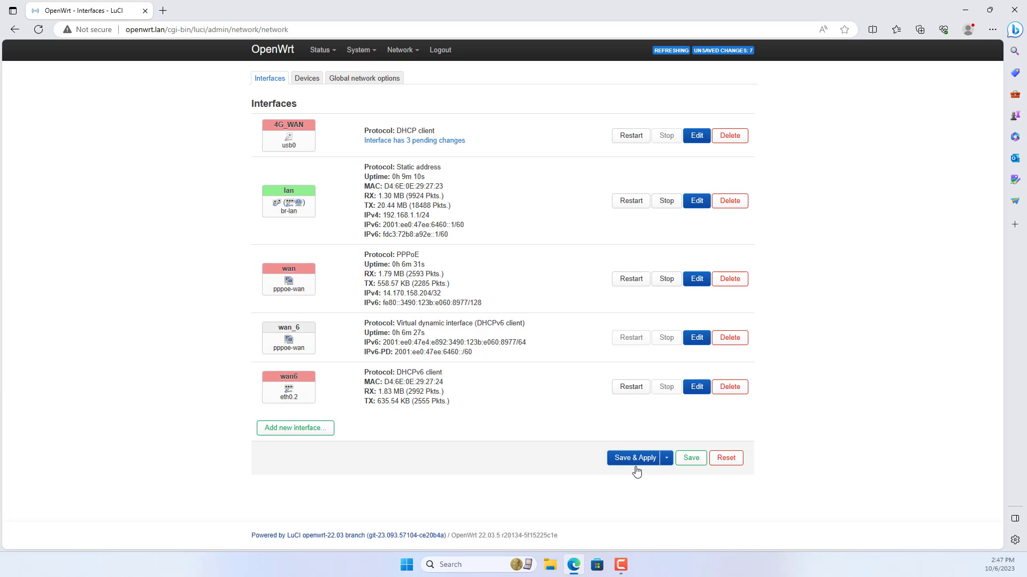
- Apply the pending changes and confirm 4G_WAN's IPv4 address 192.168.100.128/24
click(645, 462)
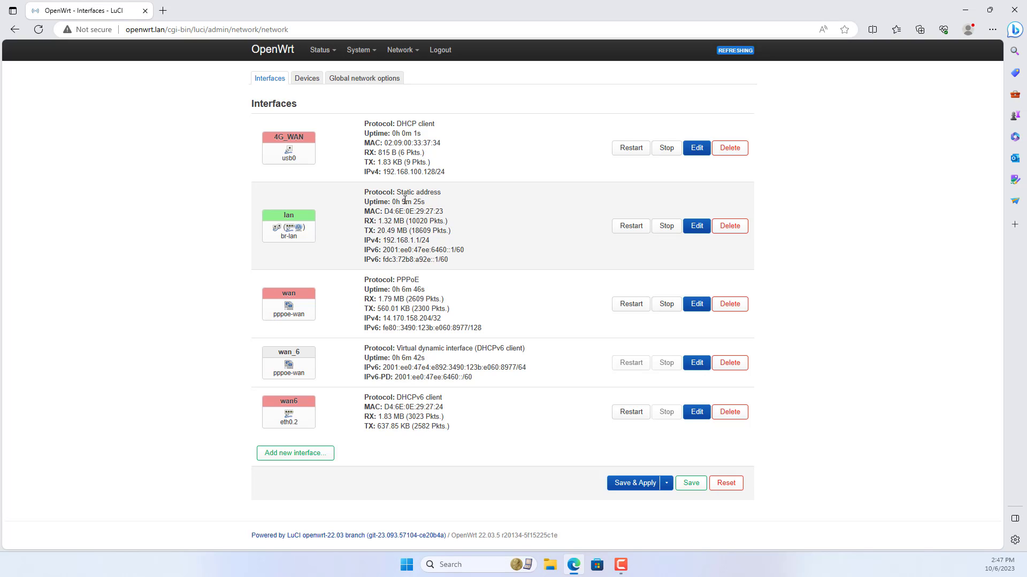
drag(366, 173, 444, 171)
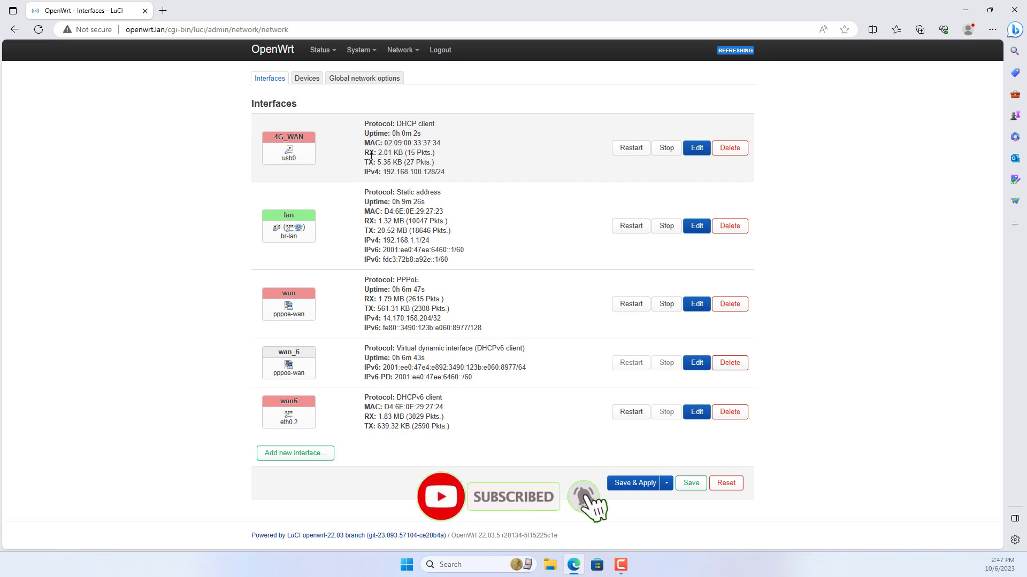
drag(365, 153, 435, 162)
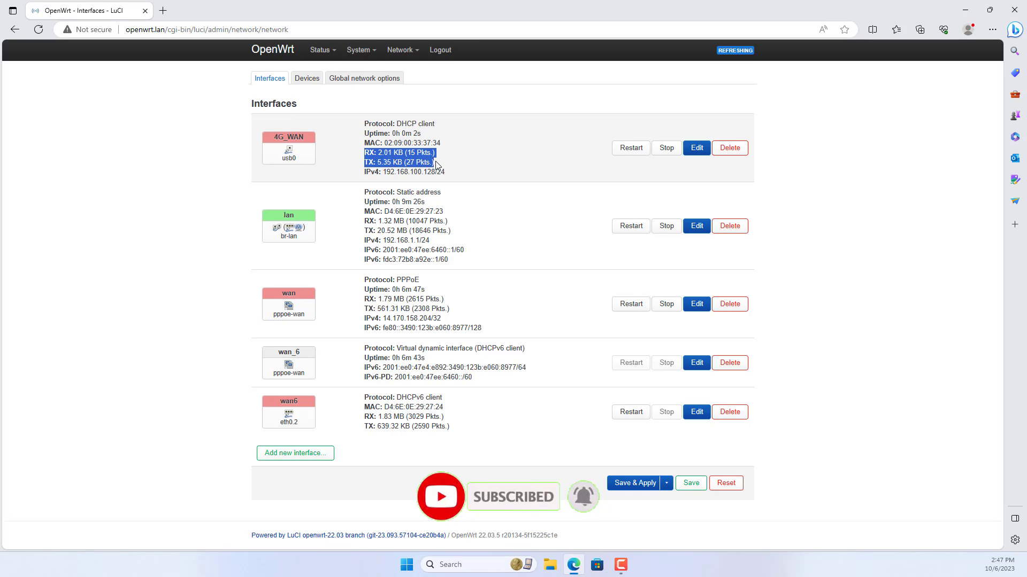
- Set the 4G_WAN interface's gateway metric to 10 and save
click(696, 151)
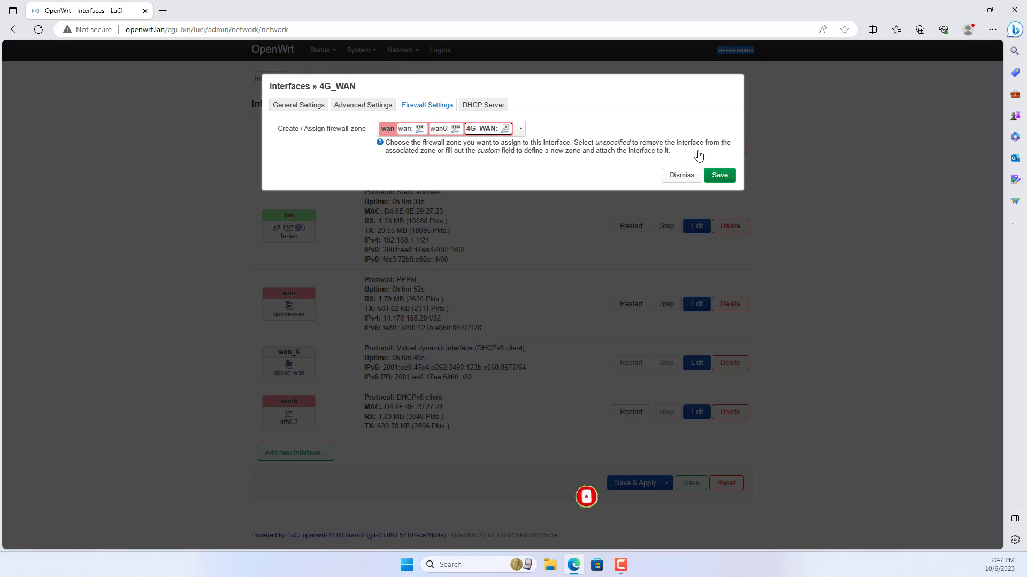
click(363, 109)
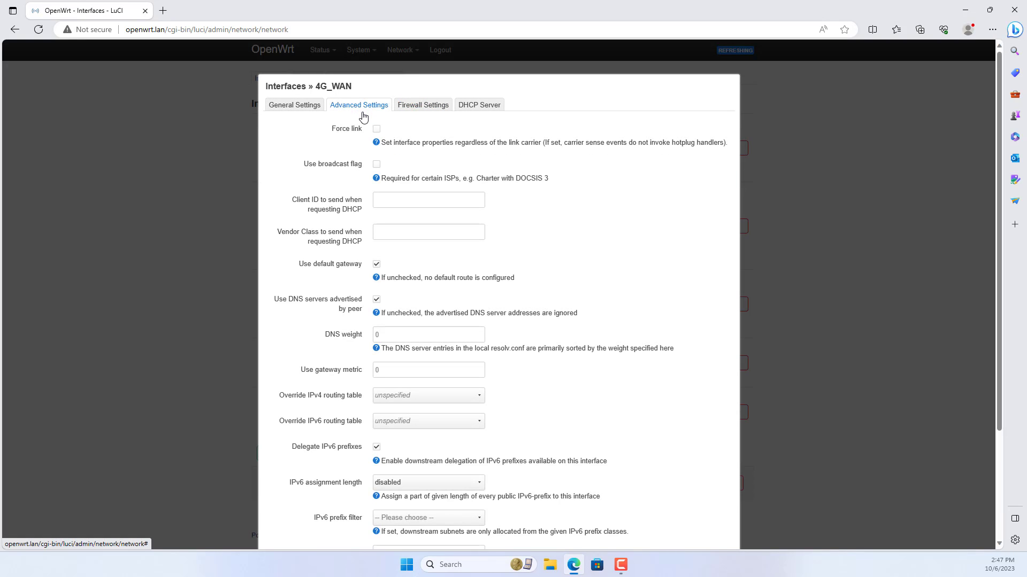
click(392, 368)
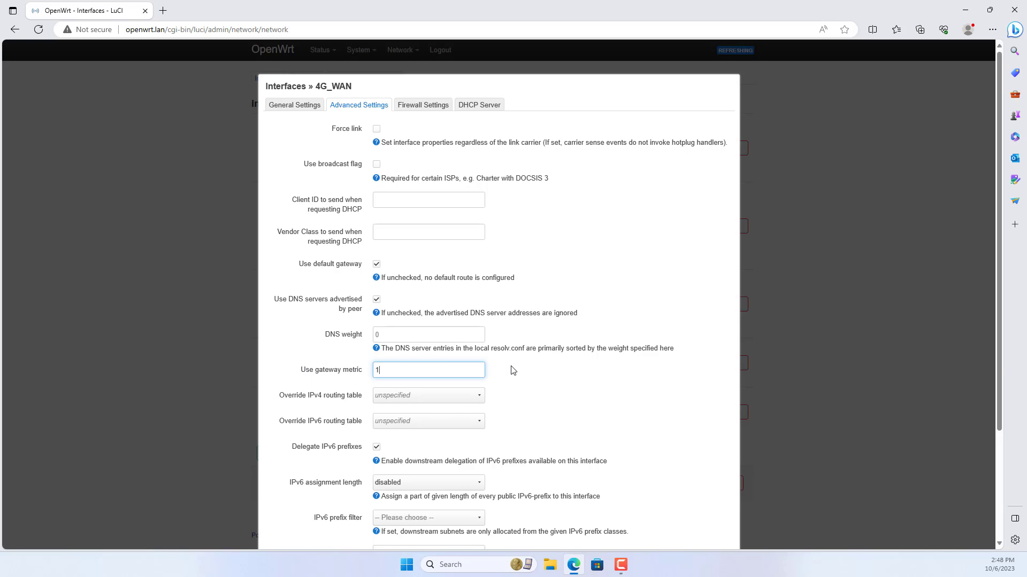
scroll(535, 371, down, 3)
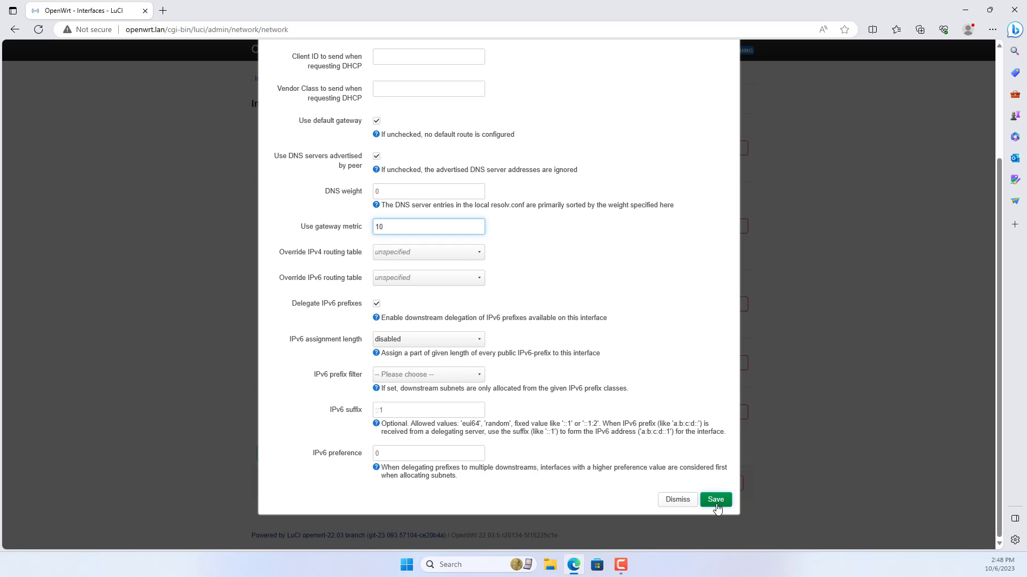
click(716, 501)
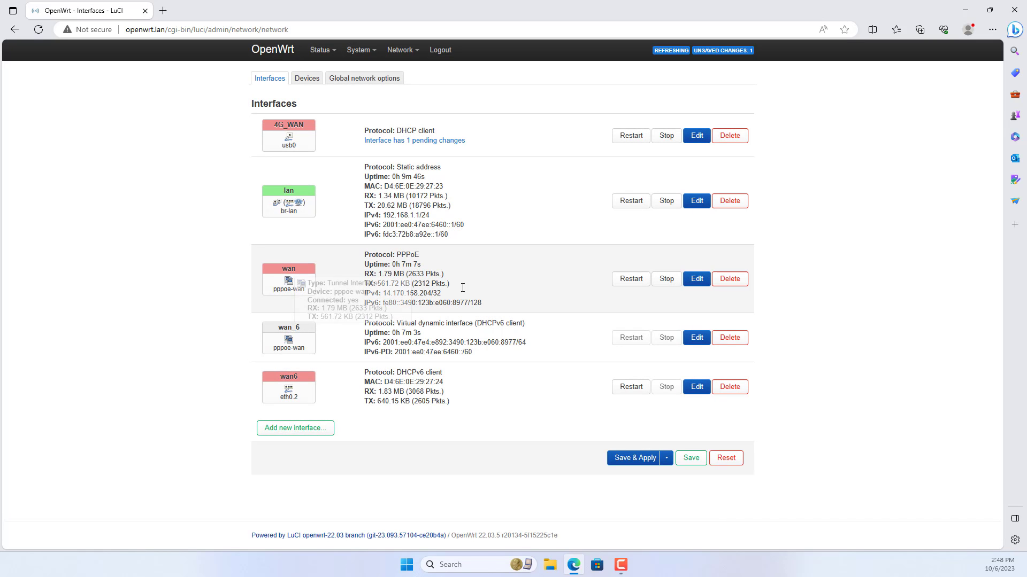
- Set the wan interface's gateway metric to 20, save, and apply both changes
click(698, 279)
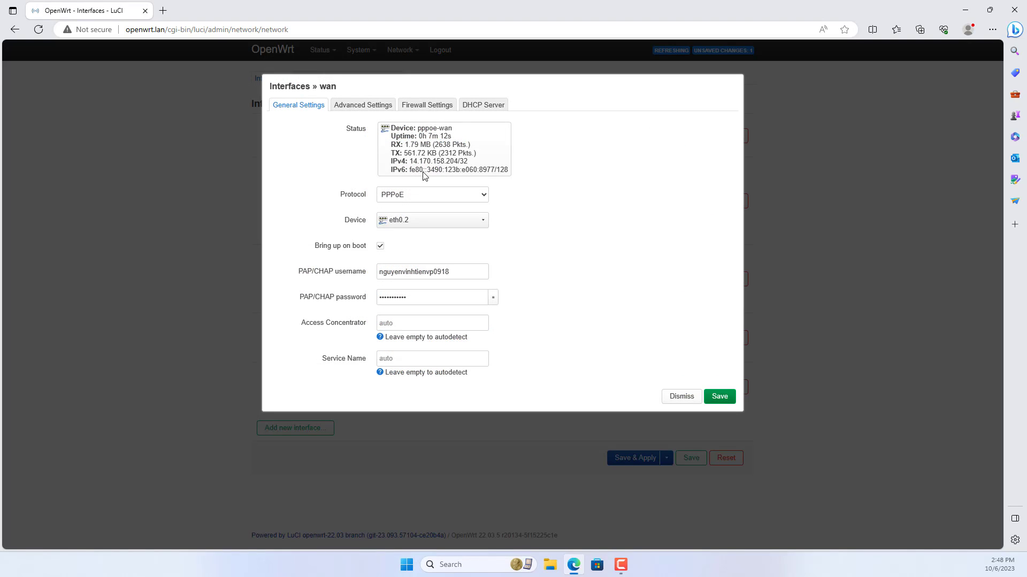
click(353, 105)
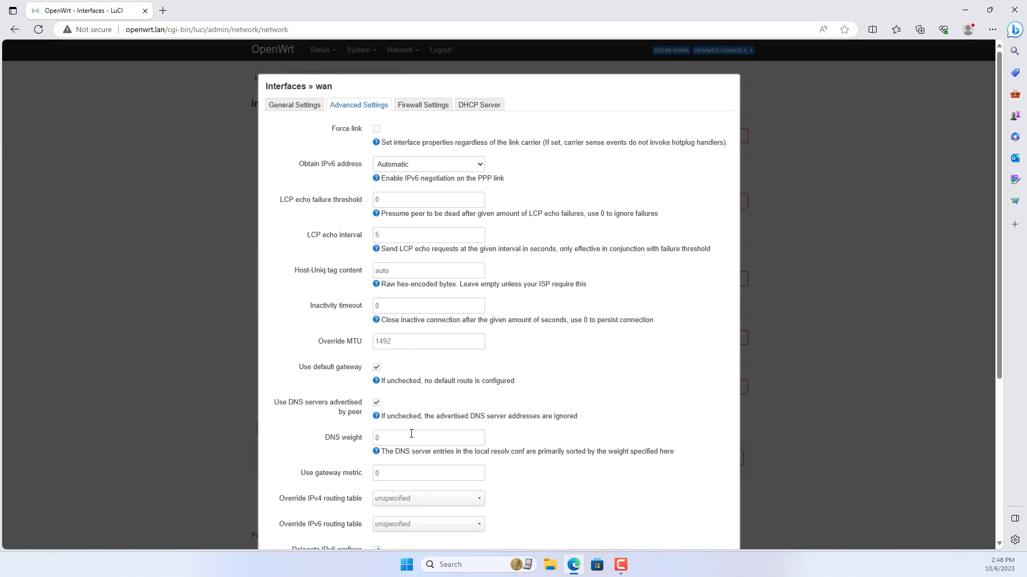
scroll(413, 433, down, 1)
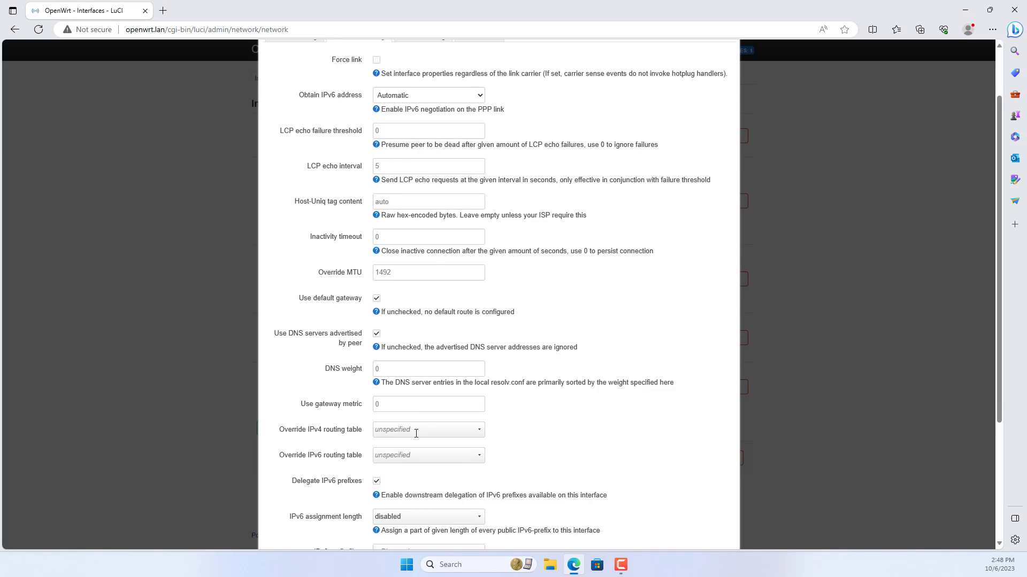
click(415, 397)
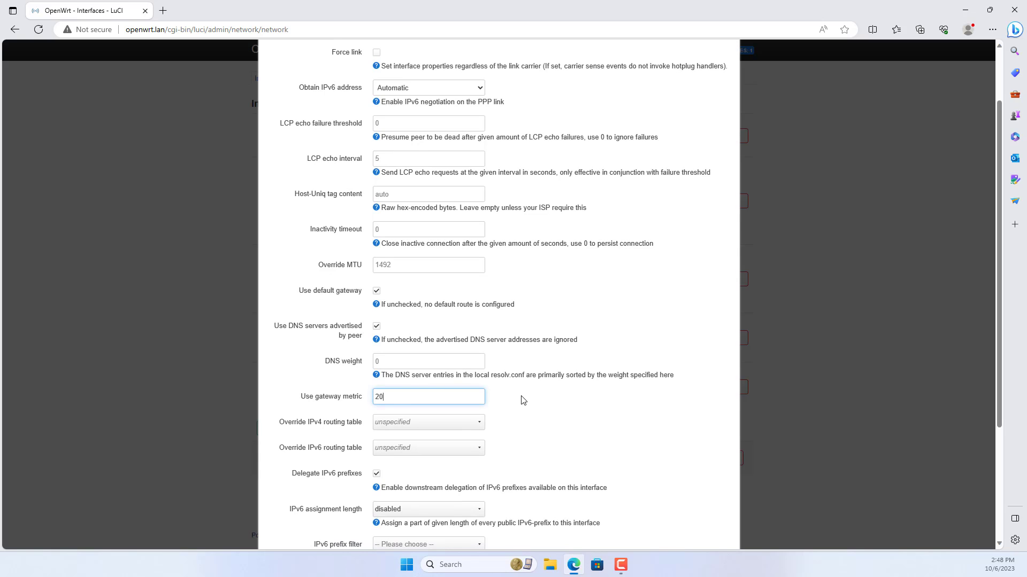
scroll(523, 401, down, 3)
click(708, 497)
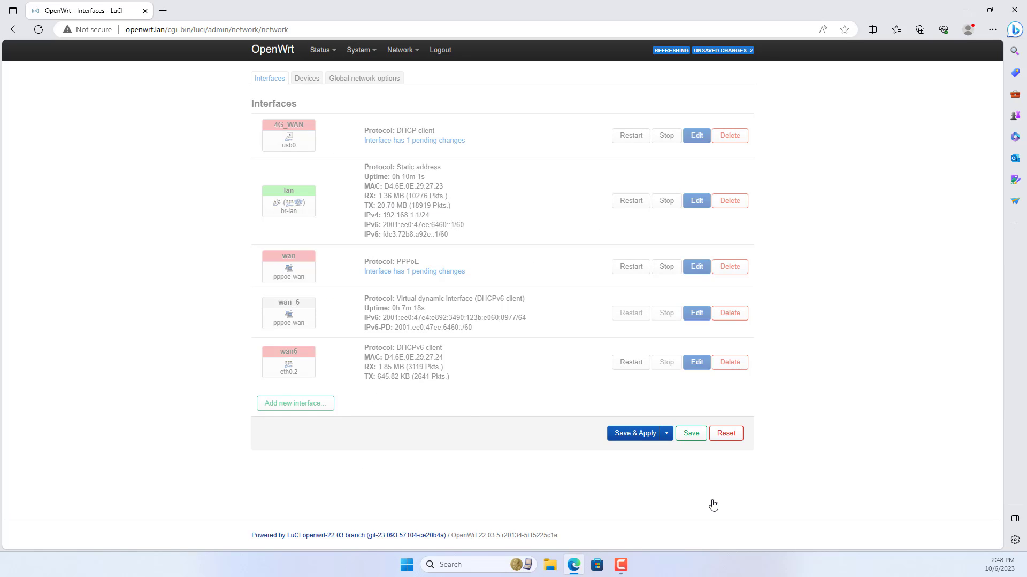
click(638, 426)
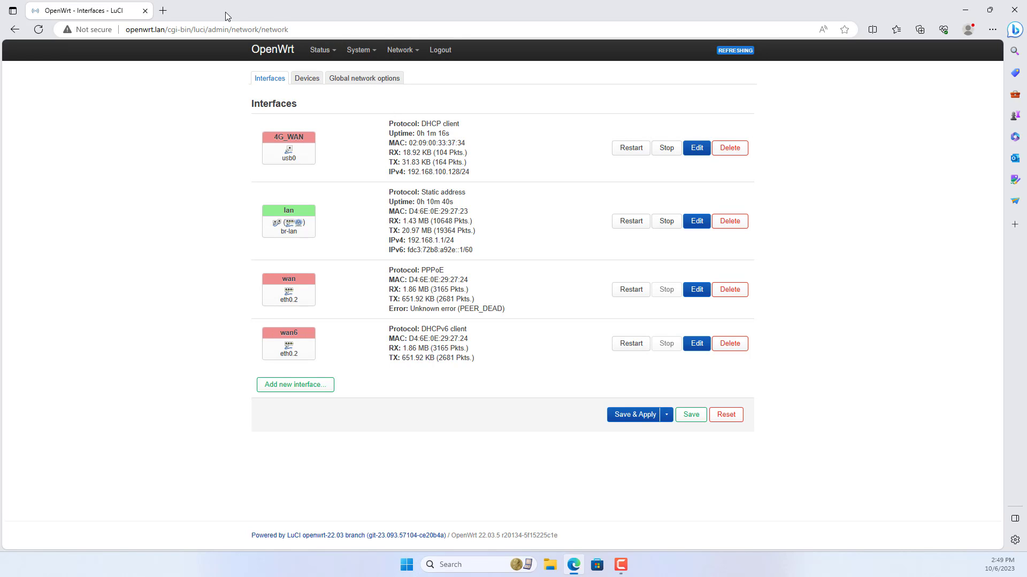
- In a new tab, search Bing for 'netvn' and open the NETVN82 channel's Videos page
click(163, 11)
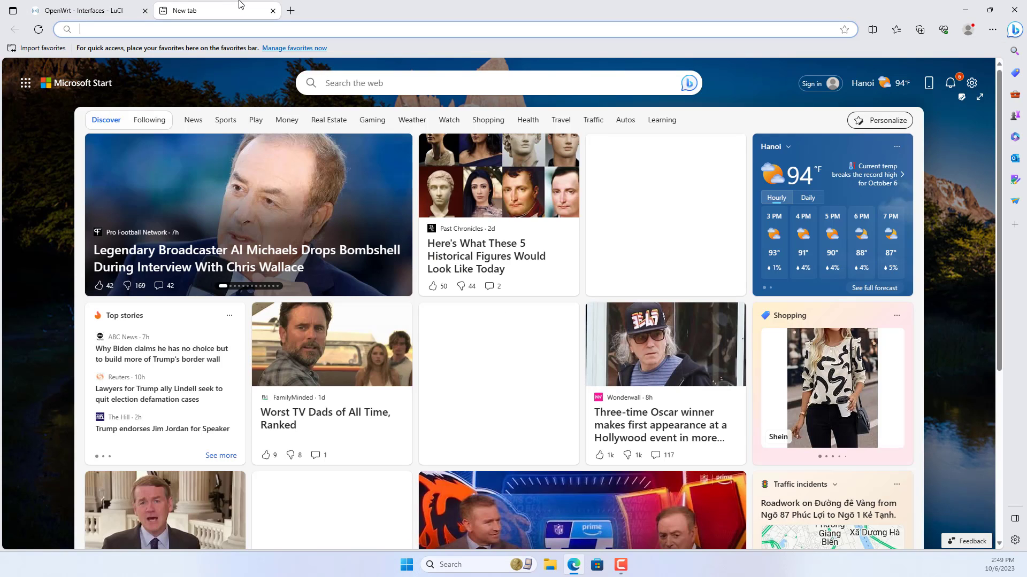
text(netvn)
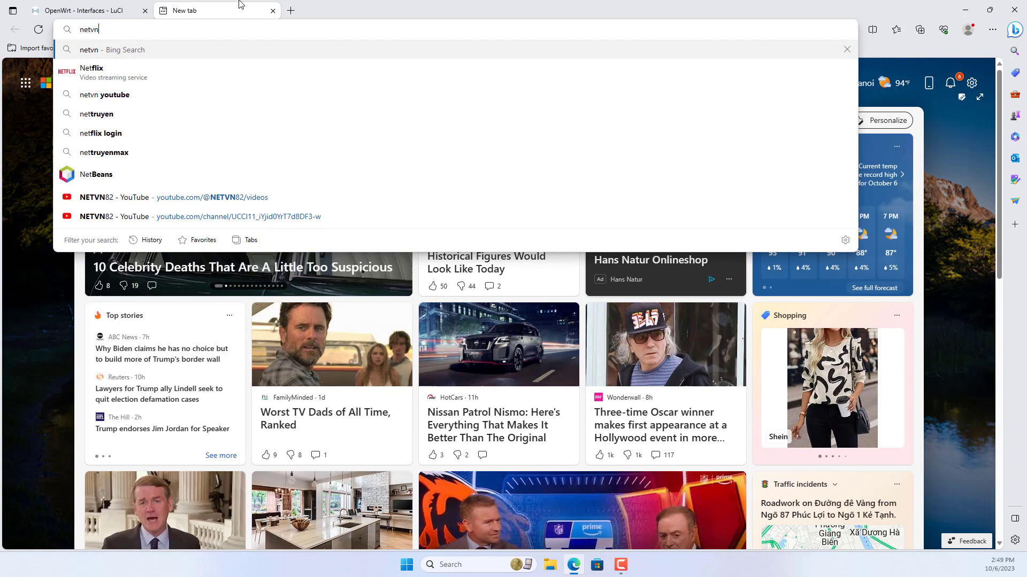
key(Return)
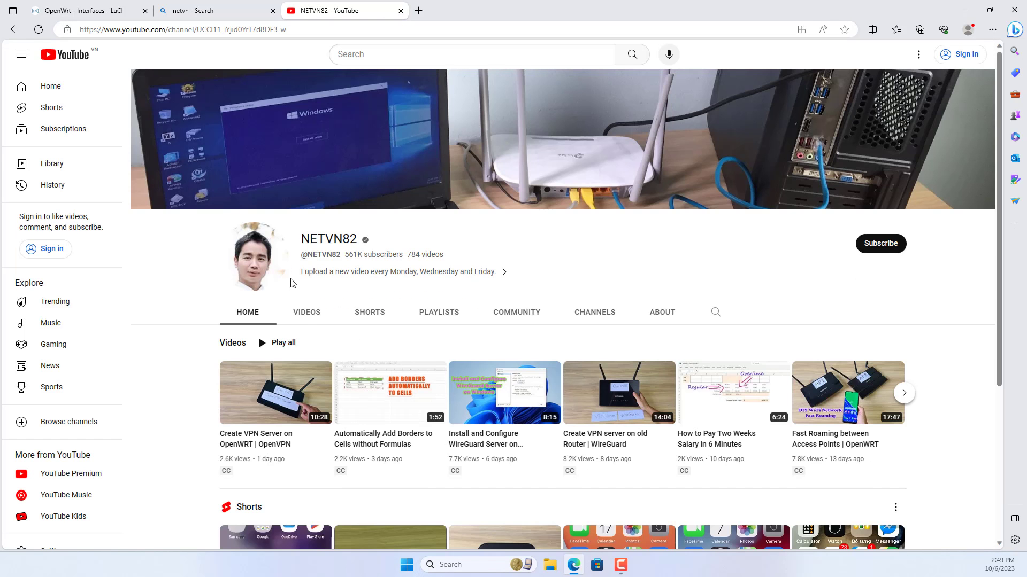
click(308, 315)
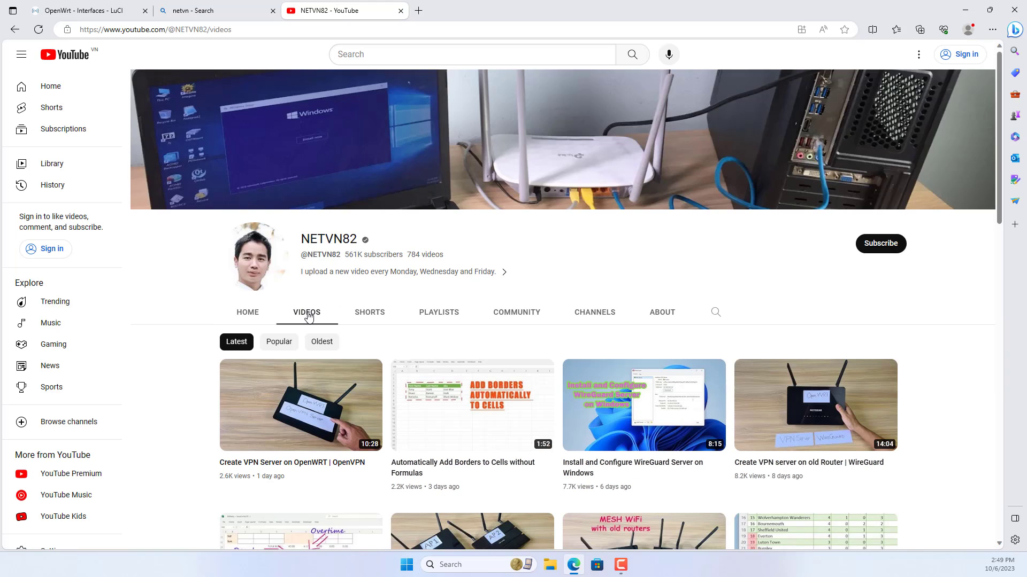
scroll(504, 345, down, 9)
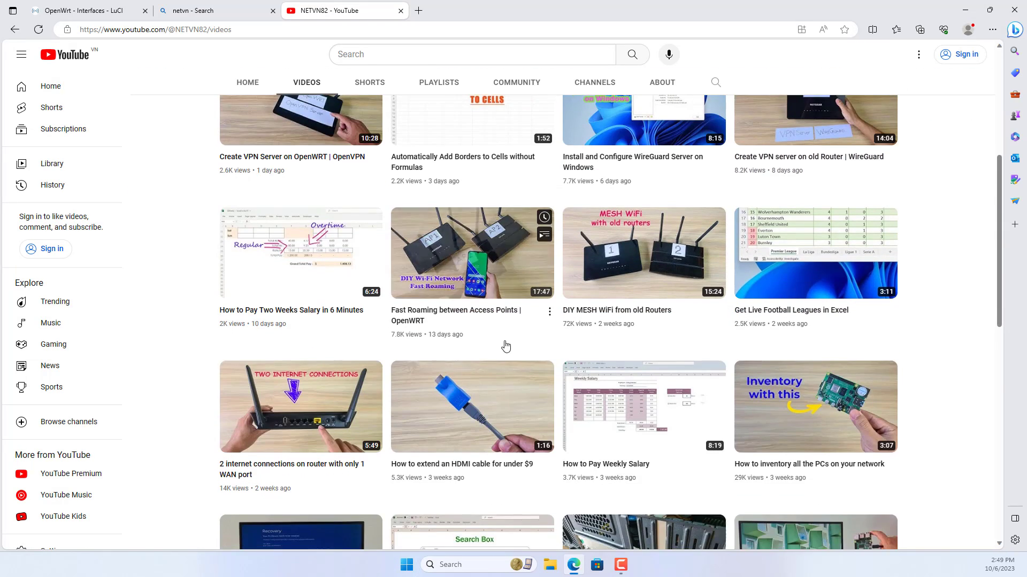